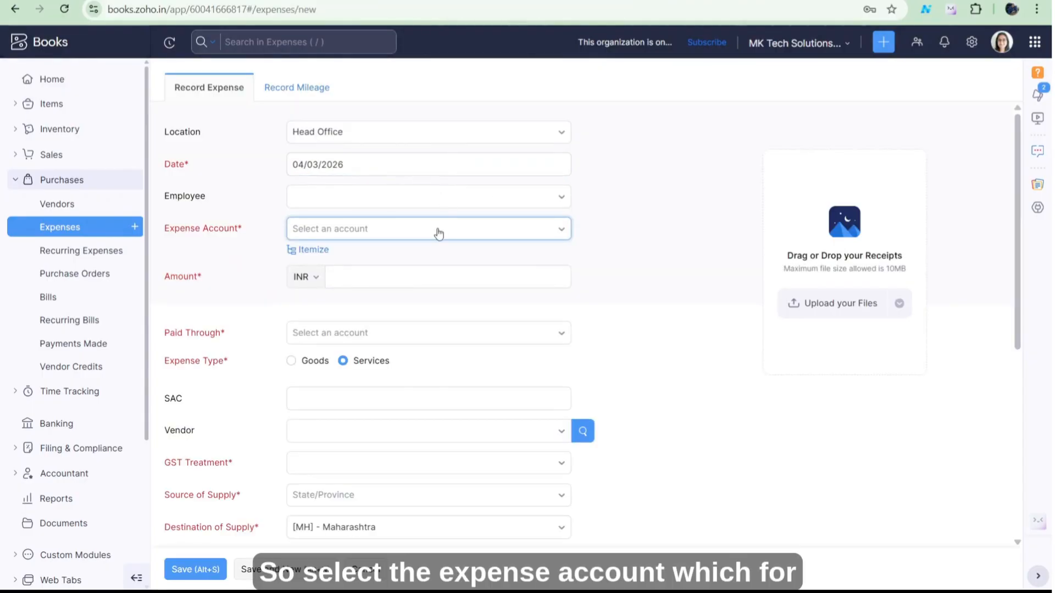
Choose Freight & Insurance as the expense account for the new expense.
left_click(438, 233)
type("fre")
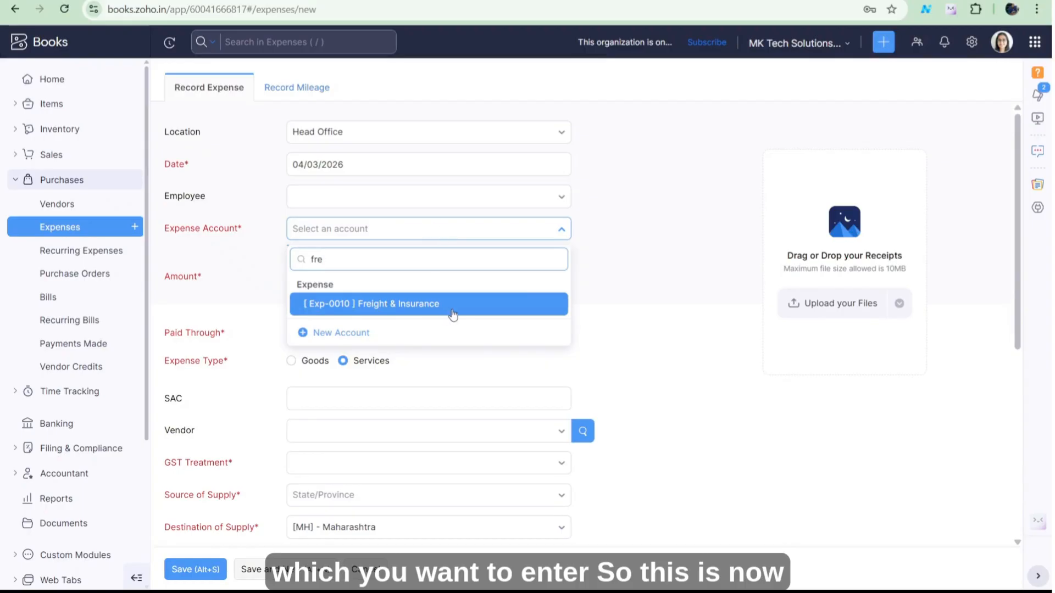
left_click(453, 314)
Set the expense amount to INR 20000 and the paid-through account to MK Tech Solutions Pvt. Ltd.
left_click(438, 276)
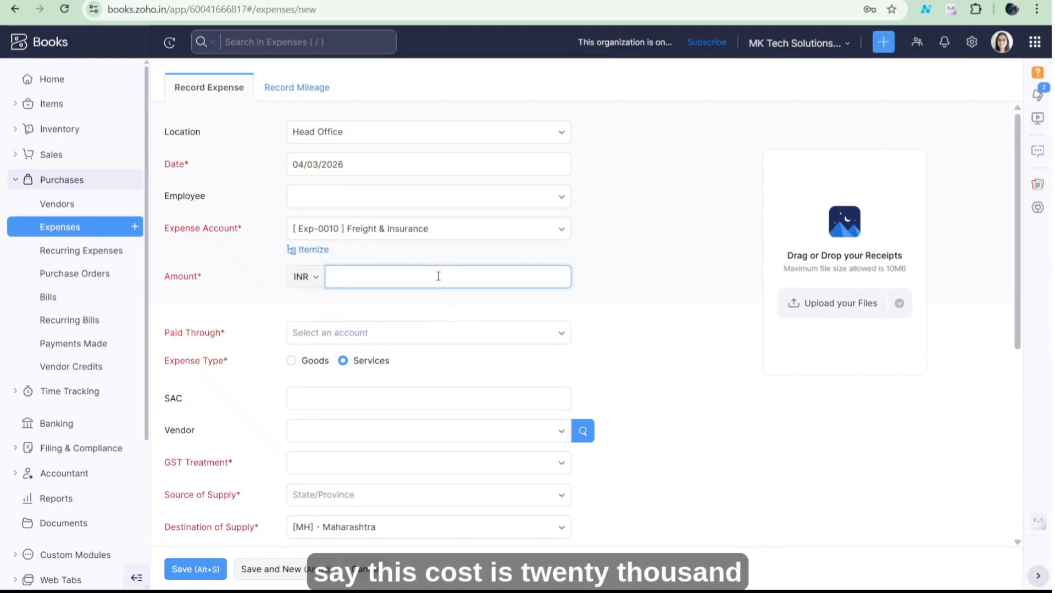
type("2000")
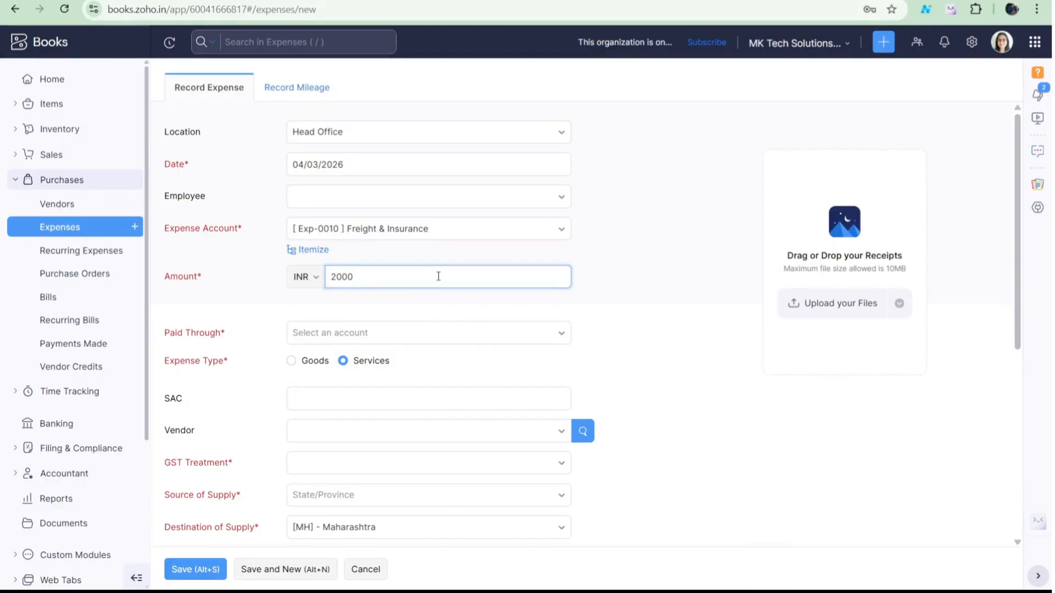
type("0")
left_click(423, 333)
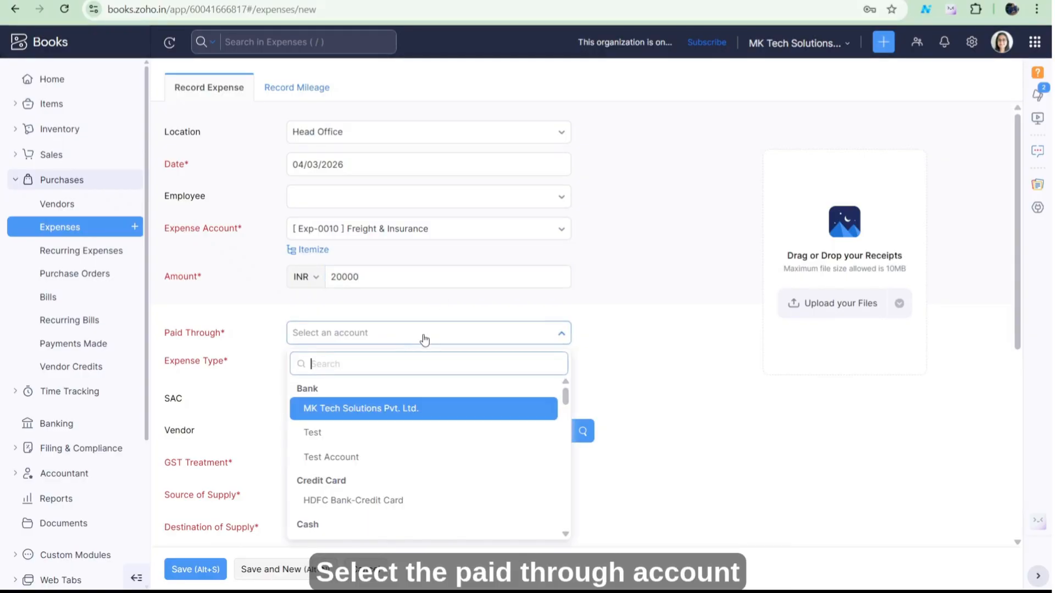
left_click(436, 408)
Set the expense's GST treatment to Unregistered Business and its source of supply to Maharashtra.
scroll(456, 332, "down", 3)
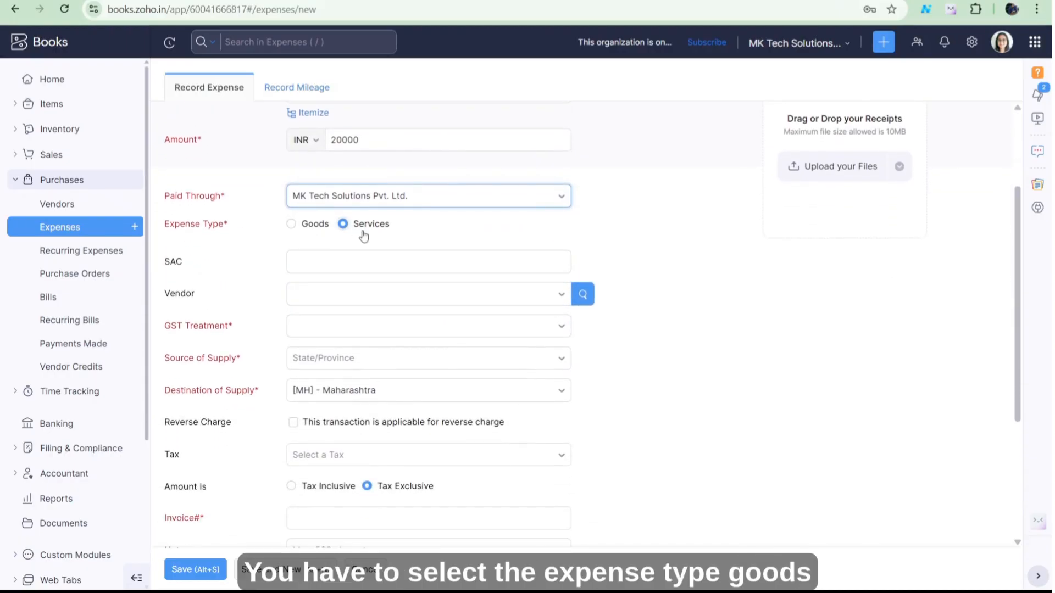
left_click(464, 327)
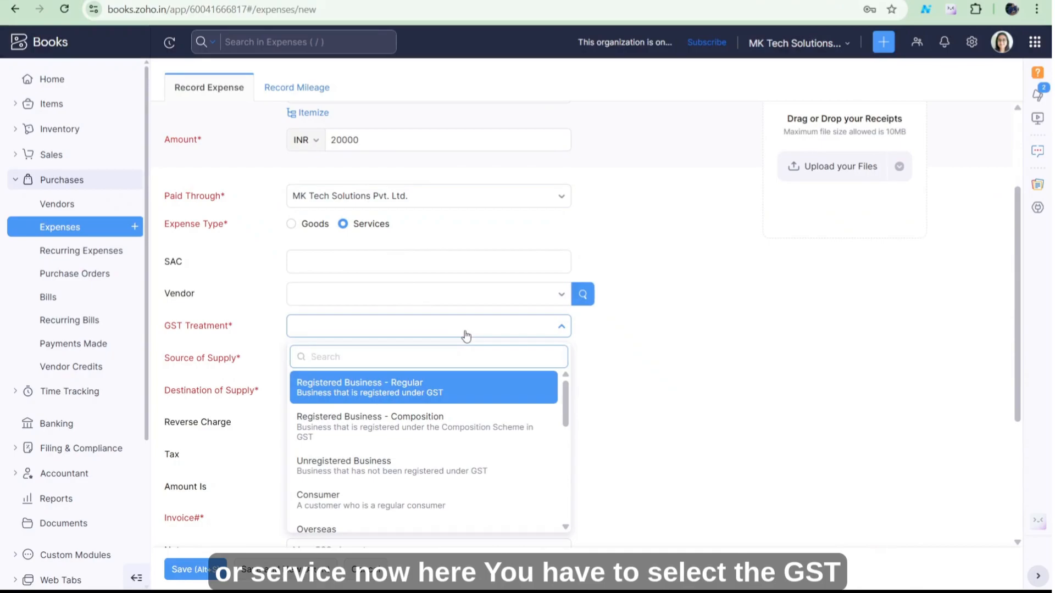
left_click(474, 464)
left_click(396, 365)
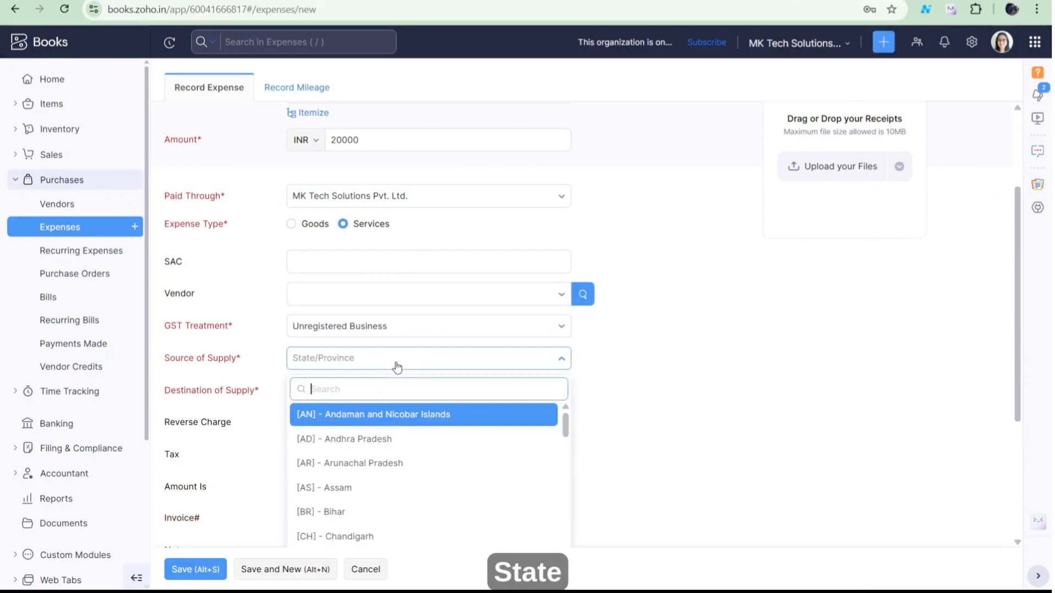
type("maha")
key("Return")
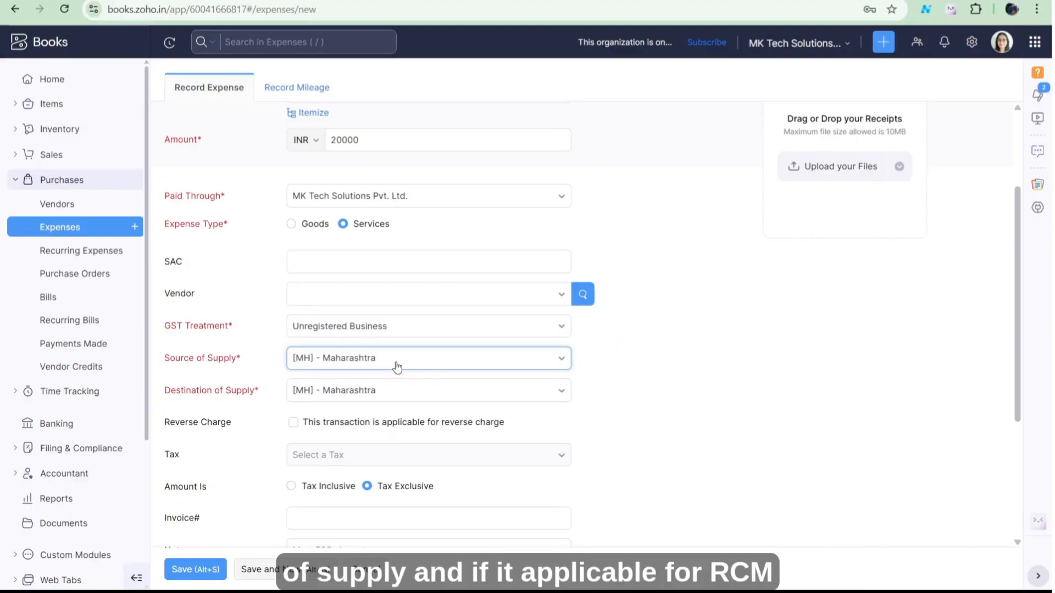
scroll(400, 363, "down", 1)
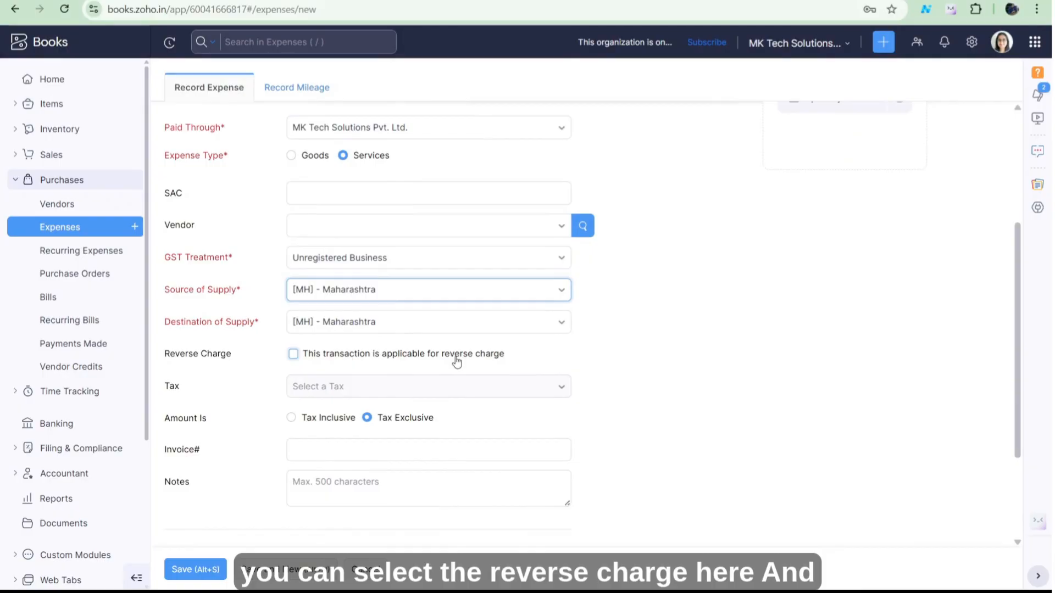
scroll(458, 359, "down", 1)
scroll(474, 393, "down", 1)
scroll(474, 390, "up", 5)
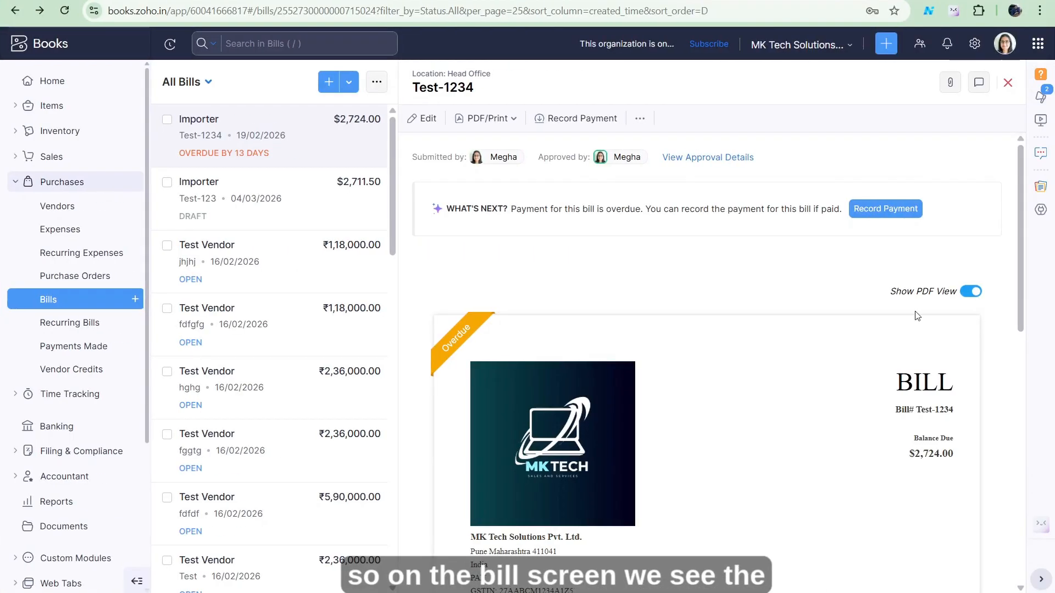
Start recording a payment for bill Test-1234 with Bank Transfer as the payment mode.
left_click(901, 209)
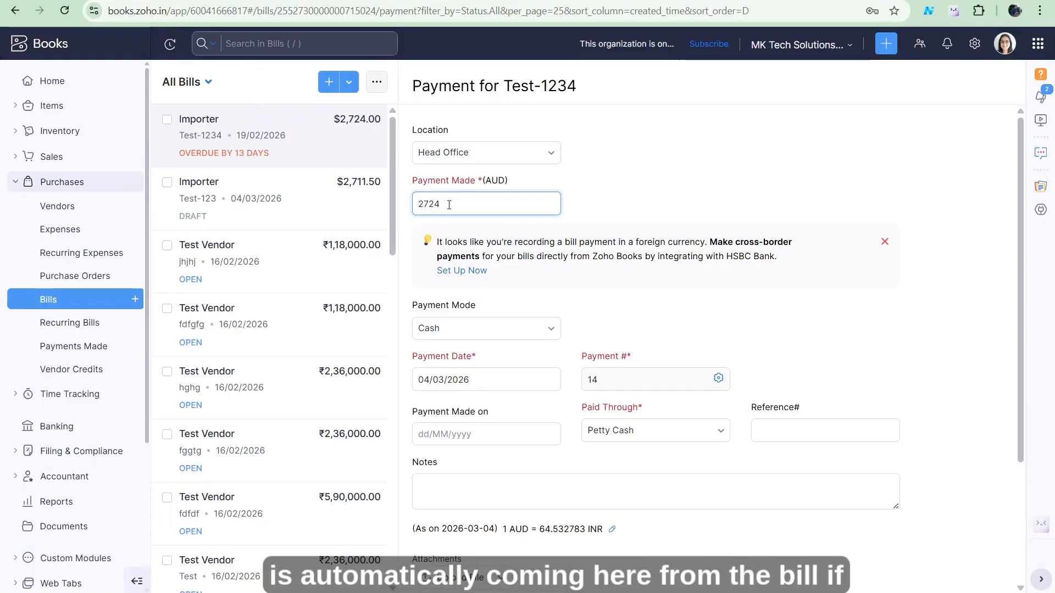
scroll(513, 260, "down", 3)
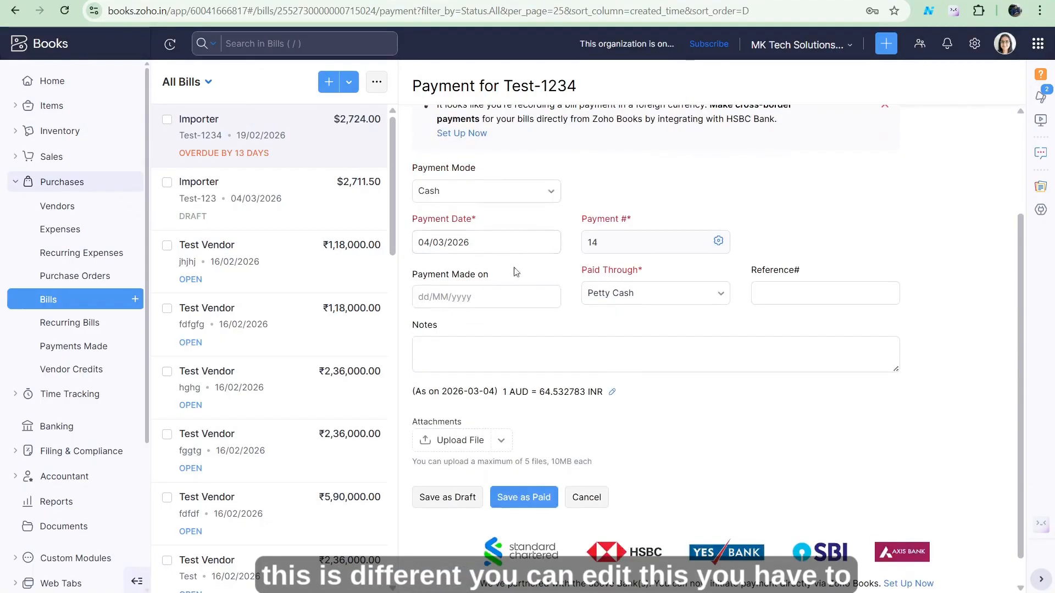
left_click(521, 198)
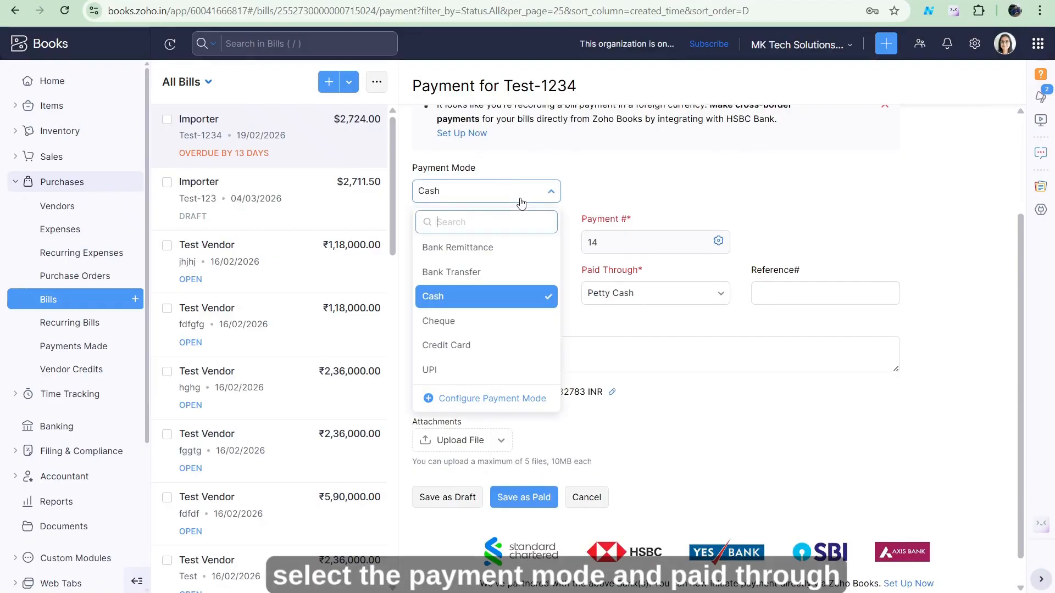
left_click(509, 273)
Set the bill payment's paid-through account to MK Tech Solutions Pvt. Ltd. and save it as paid.
left_click(647, 292)
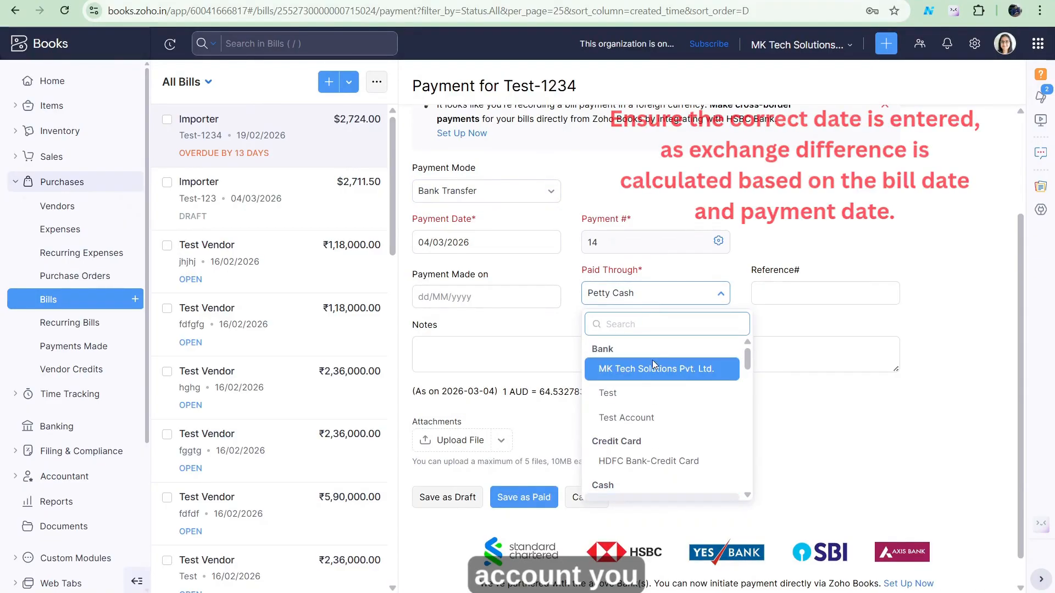
left_click(653, 368)
scroll(525, 314, "down", 1)
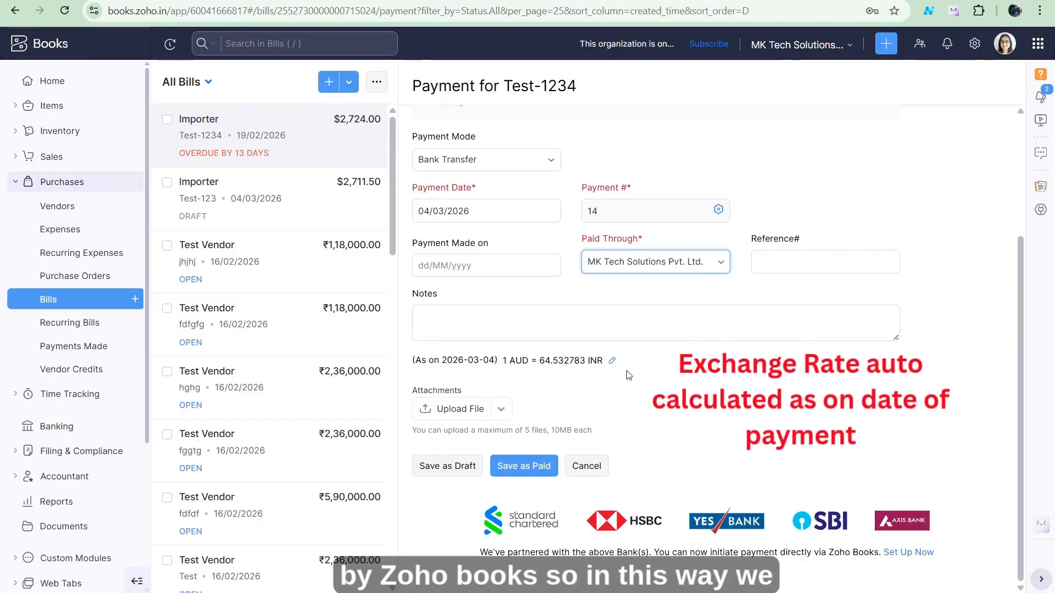
left_click(508, 477)
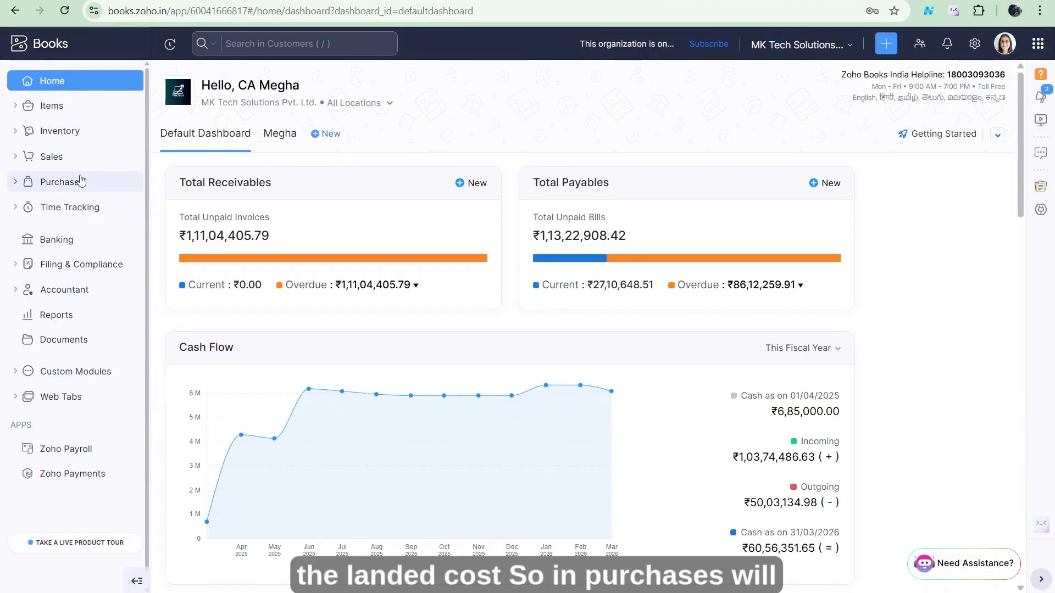
Create a new purchase bill and select Importer as its vendor.
left_click(80, 181)
left_click(110, 300)
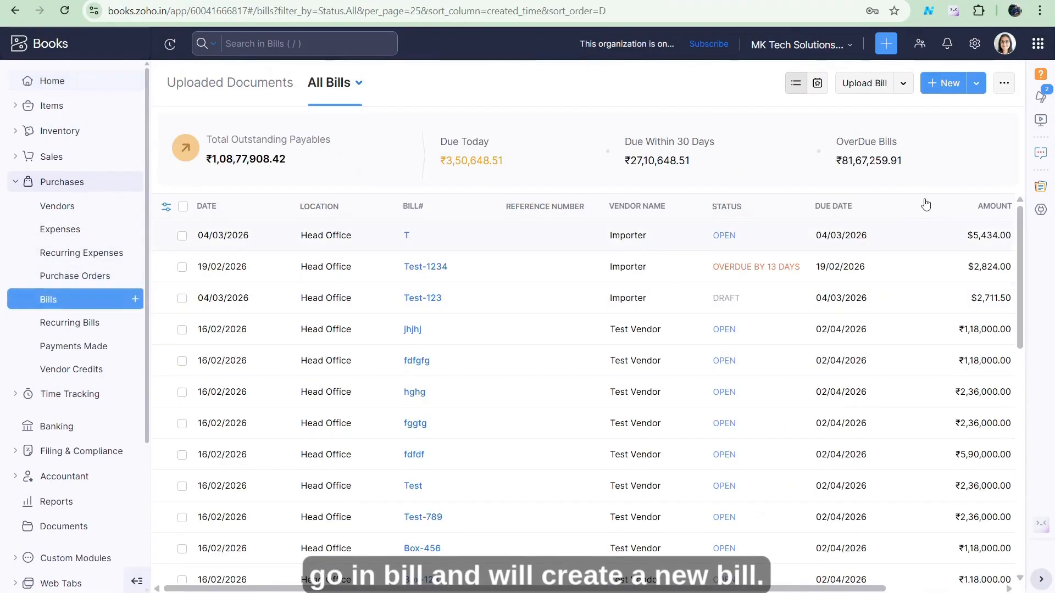
left_click(946, 83)
left_click(549, 146)
type("impo")
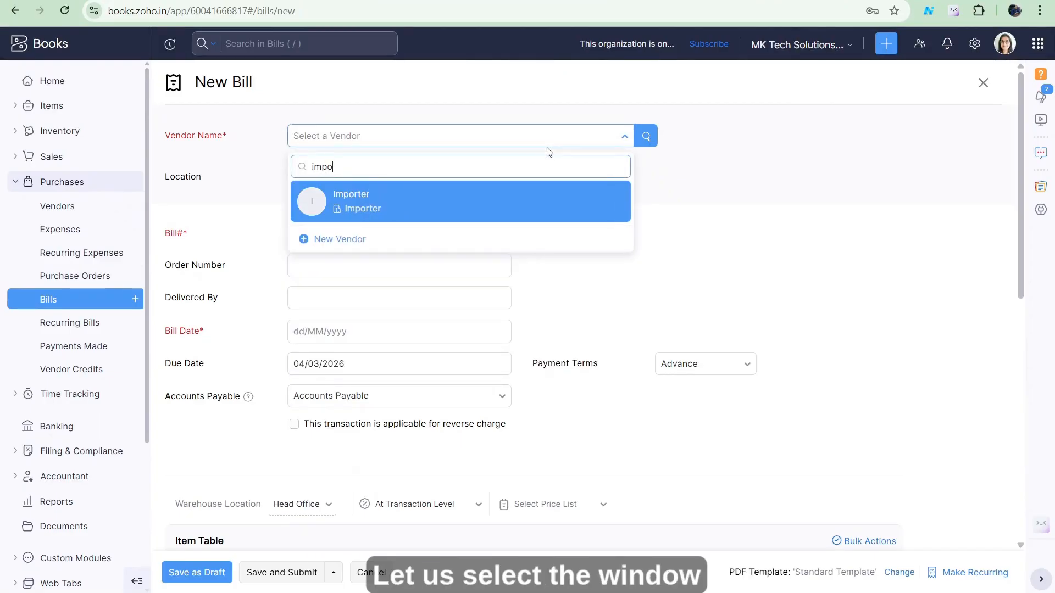
key("Return")
Enter Test as the bill number and 04/03/2026 as the bill date.
scroll(456, 230, "down", 2)
left_click(425, 206)
type("Tesyt")
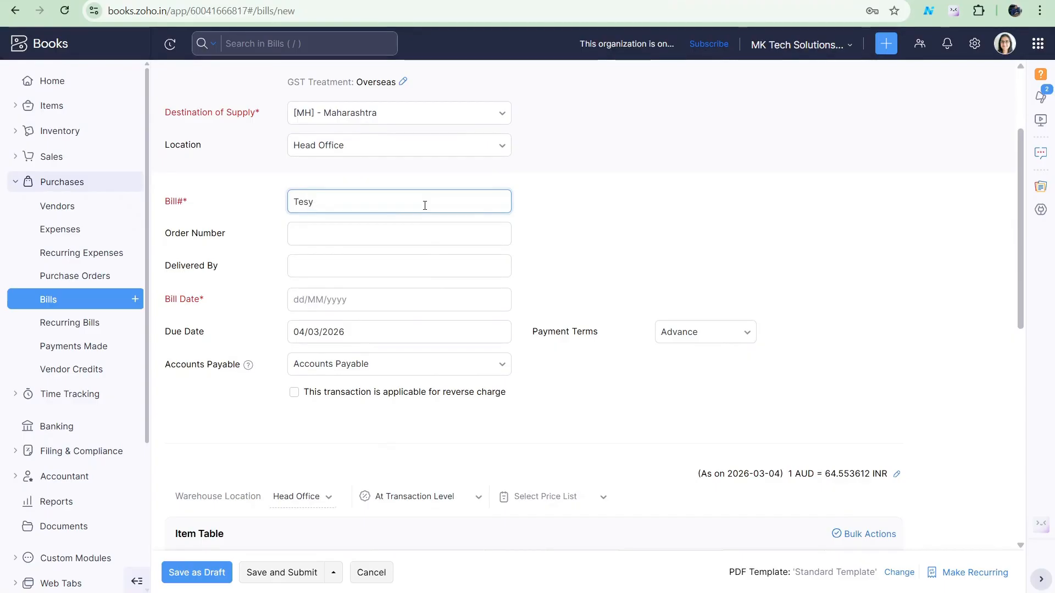
key("Tab")
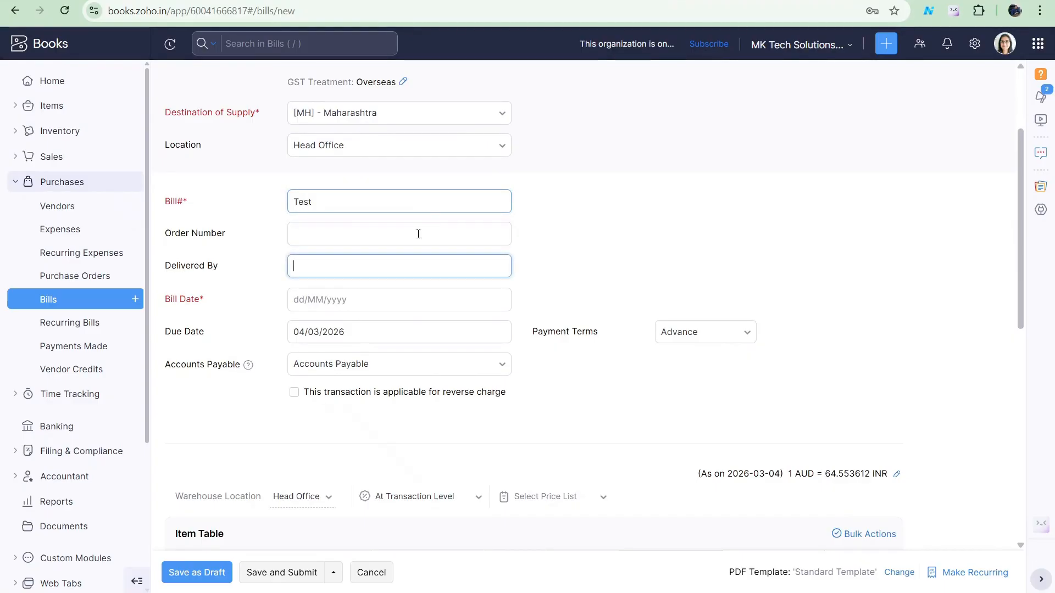
left_click(393, 300)
left_click(374, 176)
Add the stocked Ryzen Chipset item (SKU CHIP-MK006) to the bill with a quantity of 100.
scroll(381, 264, "down", 5)
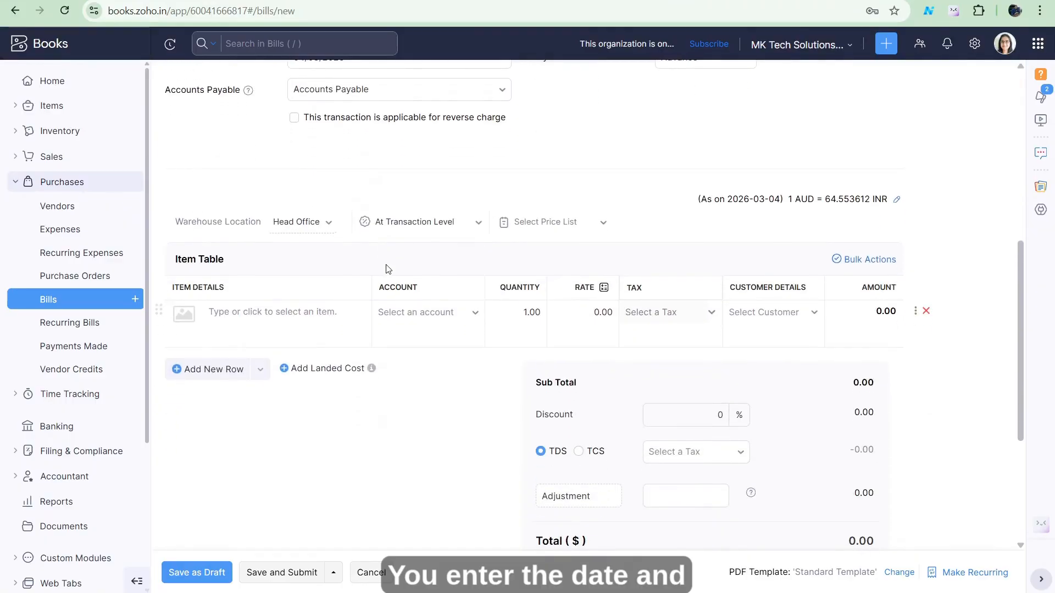
left_click(349, 321)
type("chip")
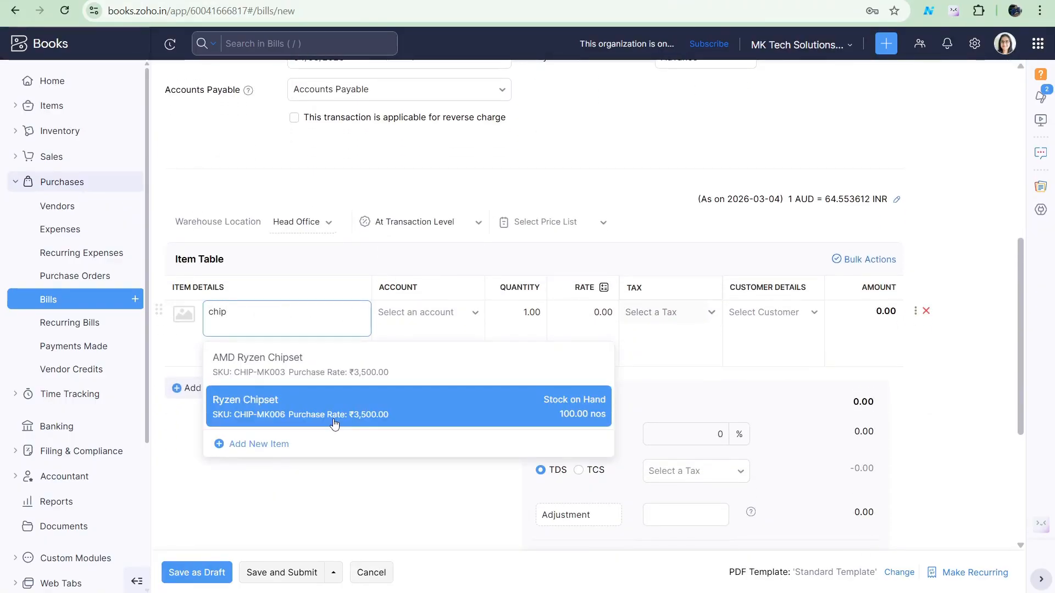
left_click(334, 423)
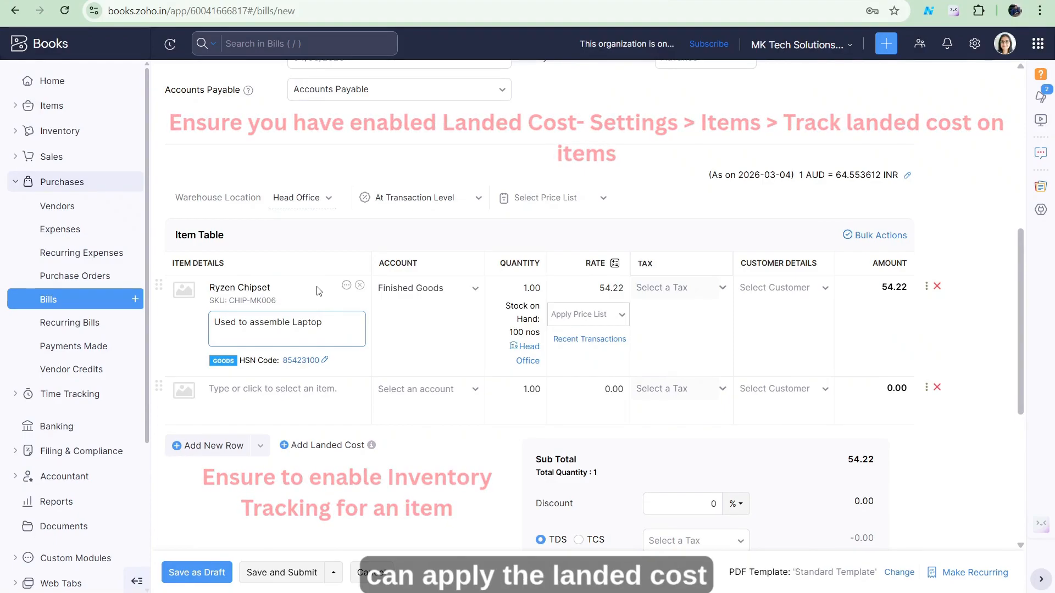
left_click(535, 287)
type("100")
key("Tab")
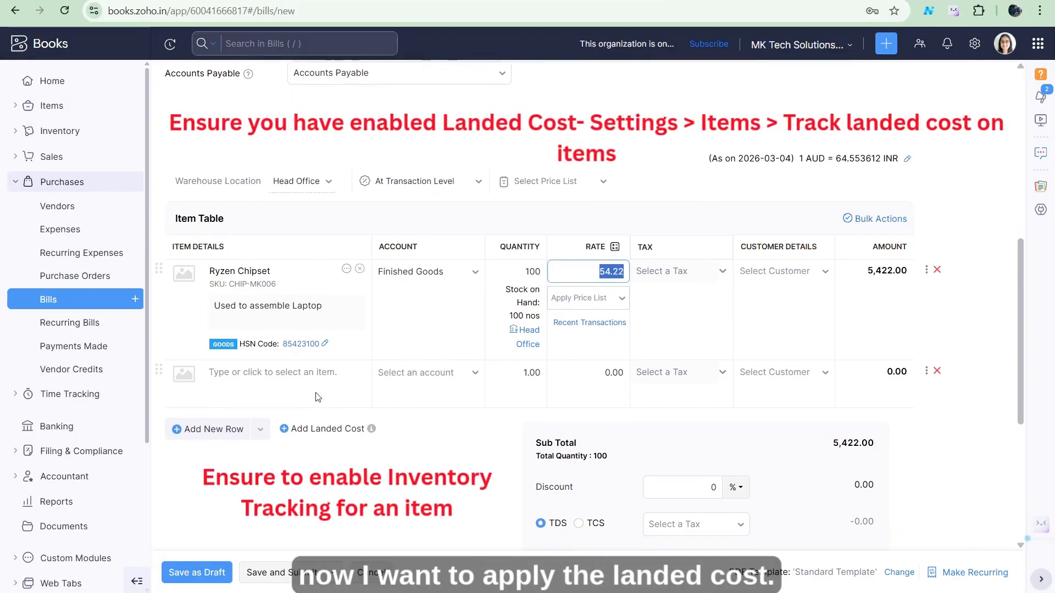
Add a landed cost line named Freight to the bill and assign it to the Cost of Goods Sold account.
scroll(371, 361, "down", 3)
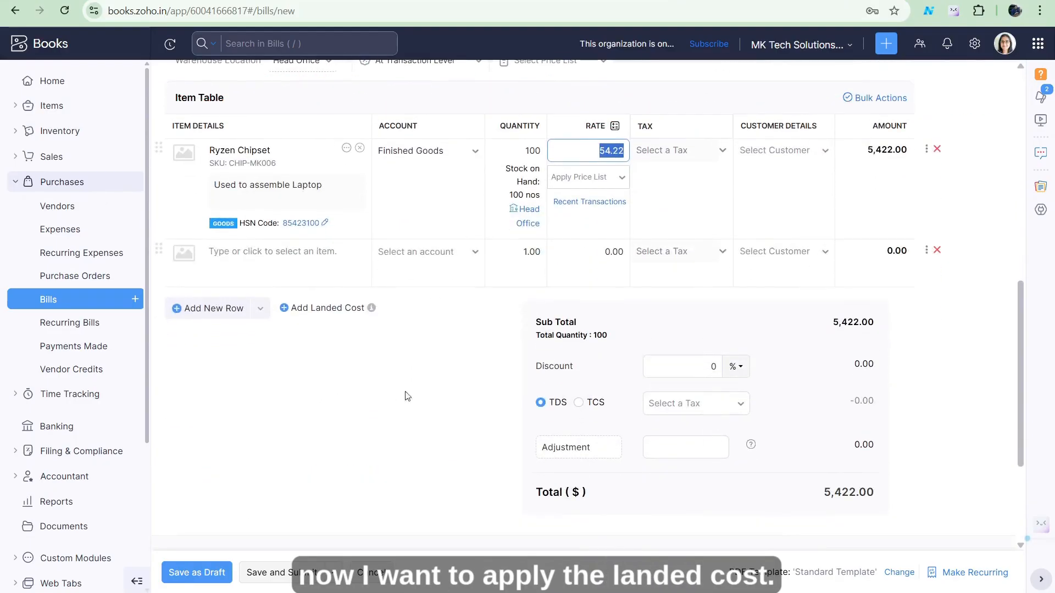
left_click(311, 317)
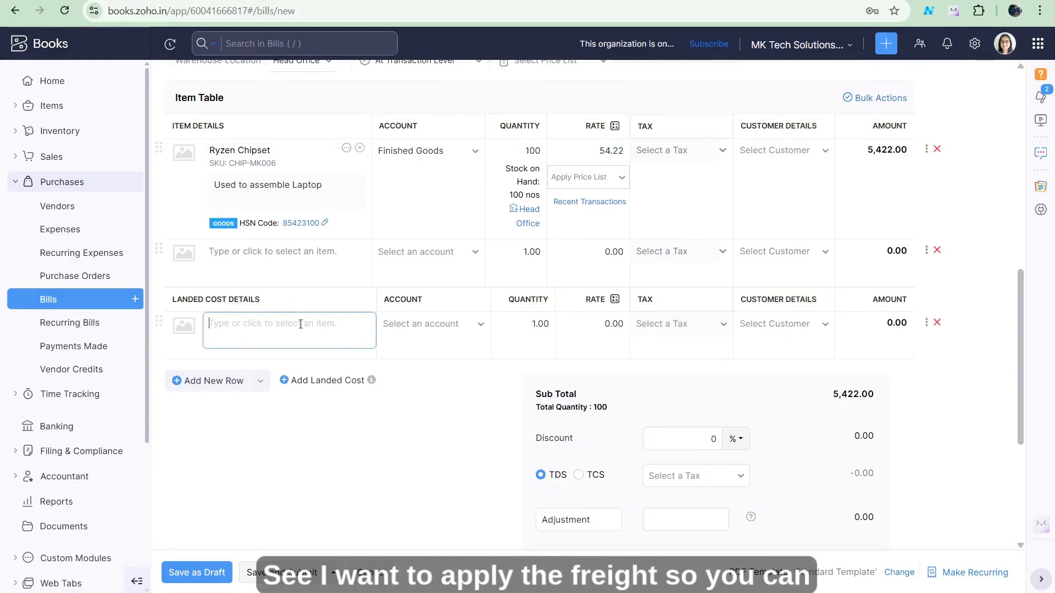
type("Freight")
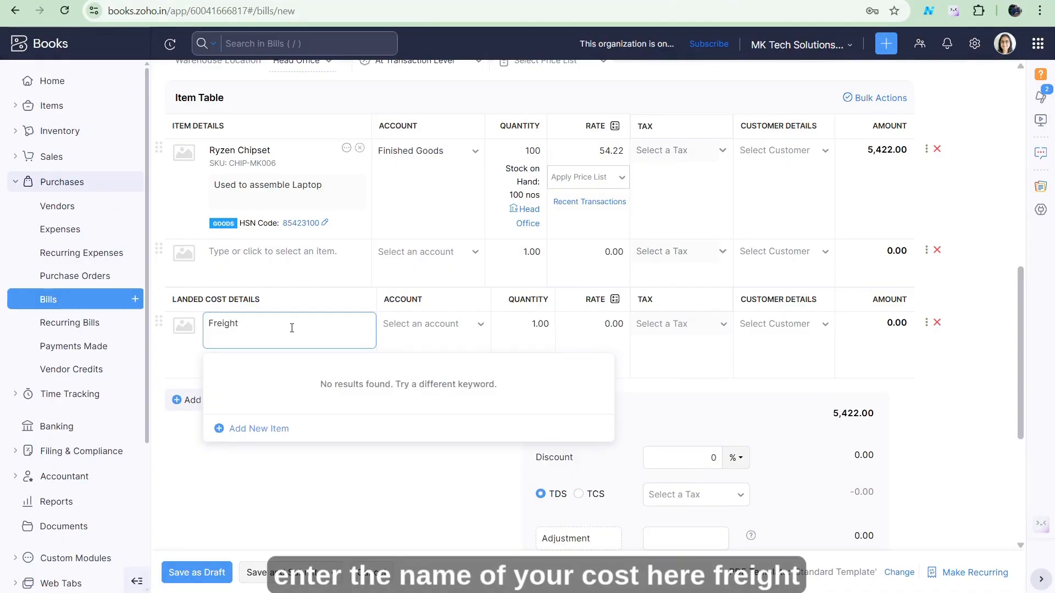
left_click(419, 328)
type("c")
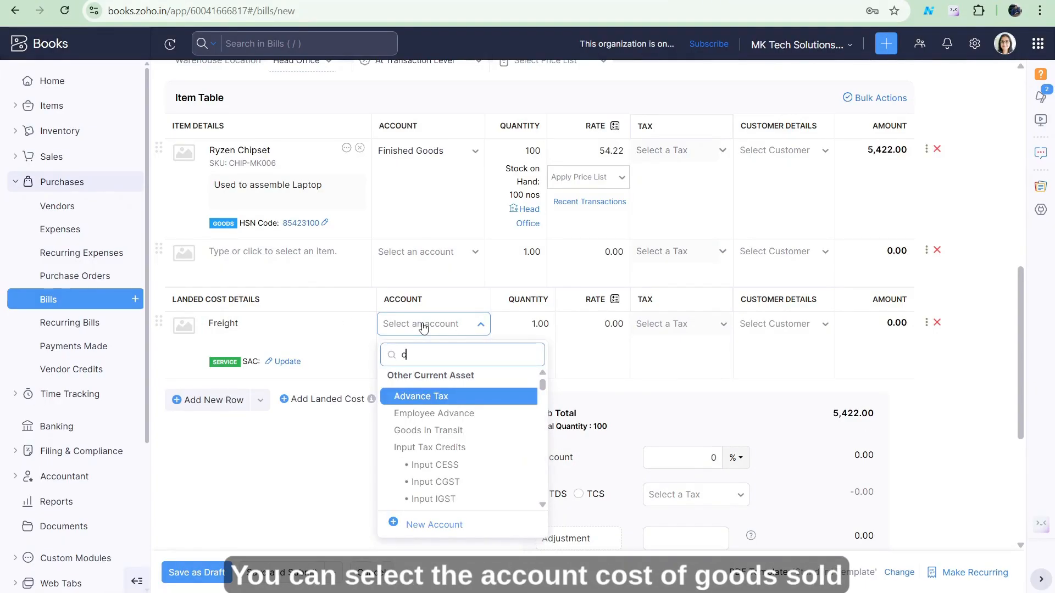
type("os")
left_click(424, 394)
Set the Freight landed cost line's rate to 10.
left_click(531, 322)
left_click(578, 322)
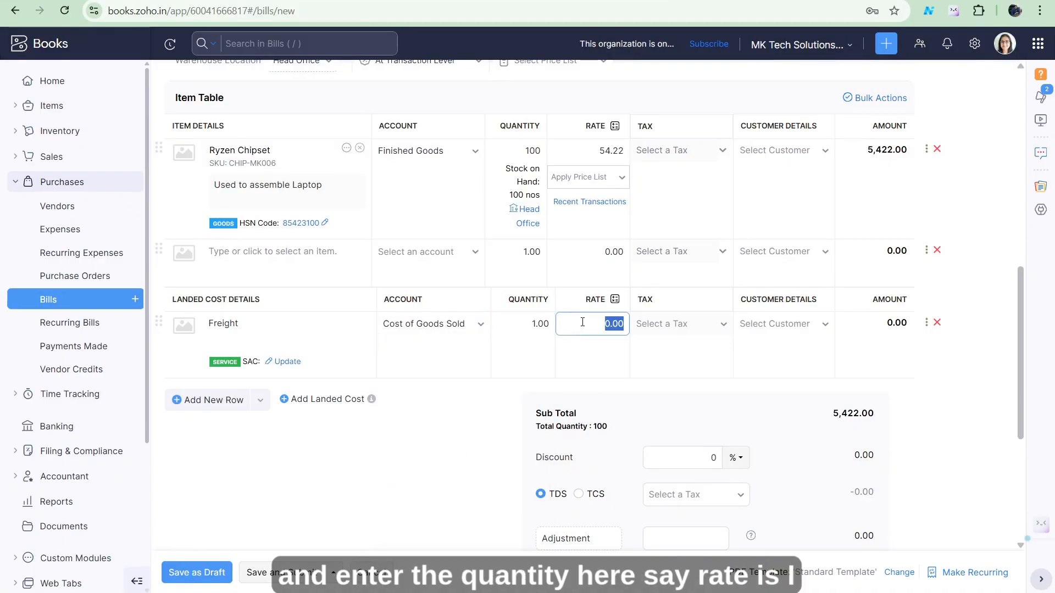
type("10")
key("Tab")
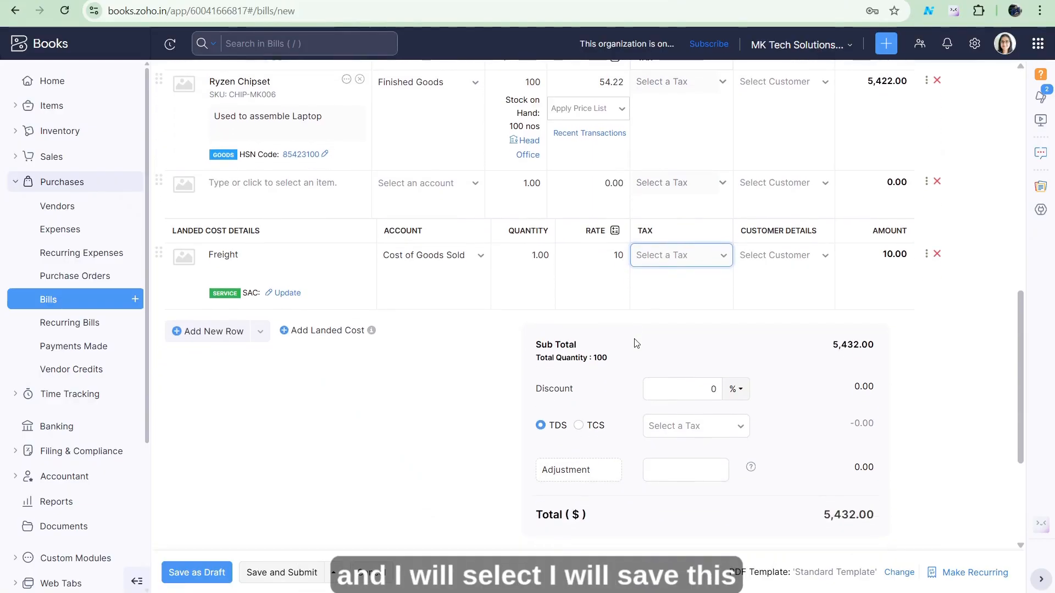
Save the bill as a draft and approve it.
scroll(264, 441, "down", 2)
left_click(213, 580)
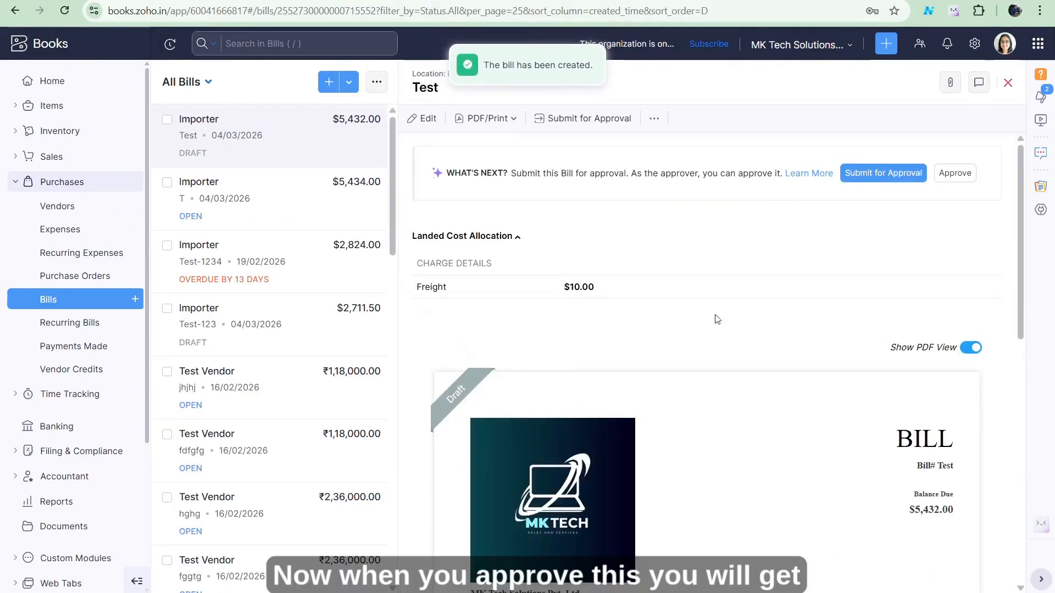
left_click(953, 175)
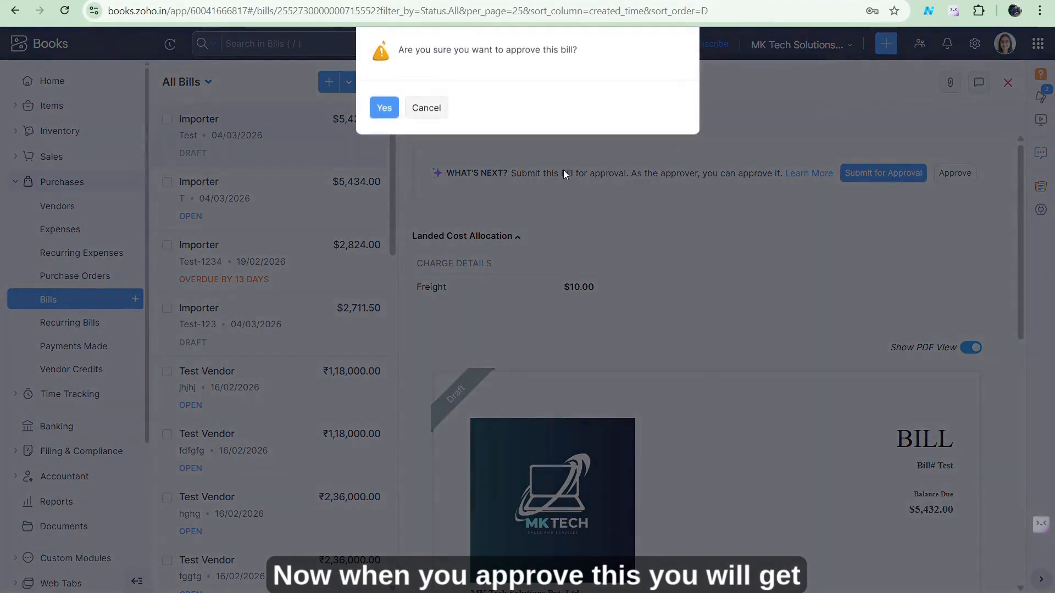
left_click(382, 106)
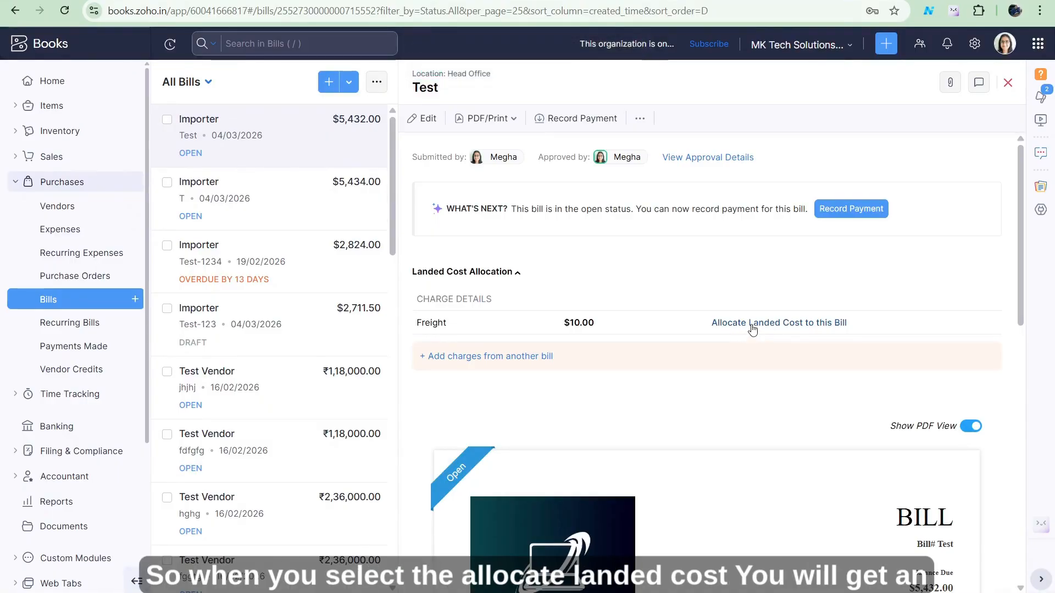
Open the allocation of the Freight landed cost to this bill and set its allocation method to Quantity.
left_click(752, 325)
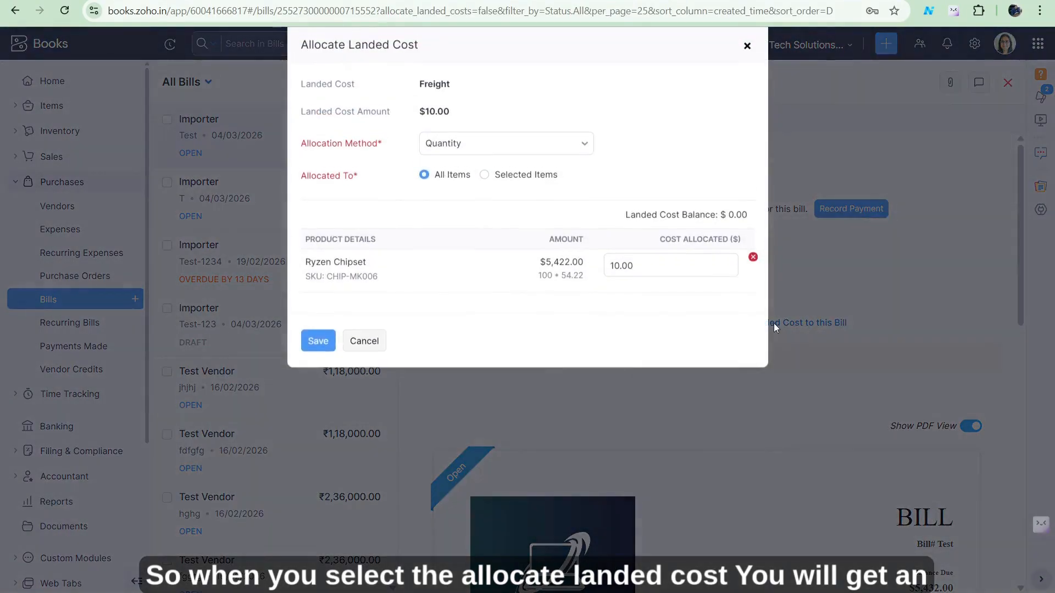
left_click(474, 144)
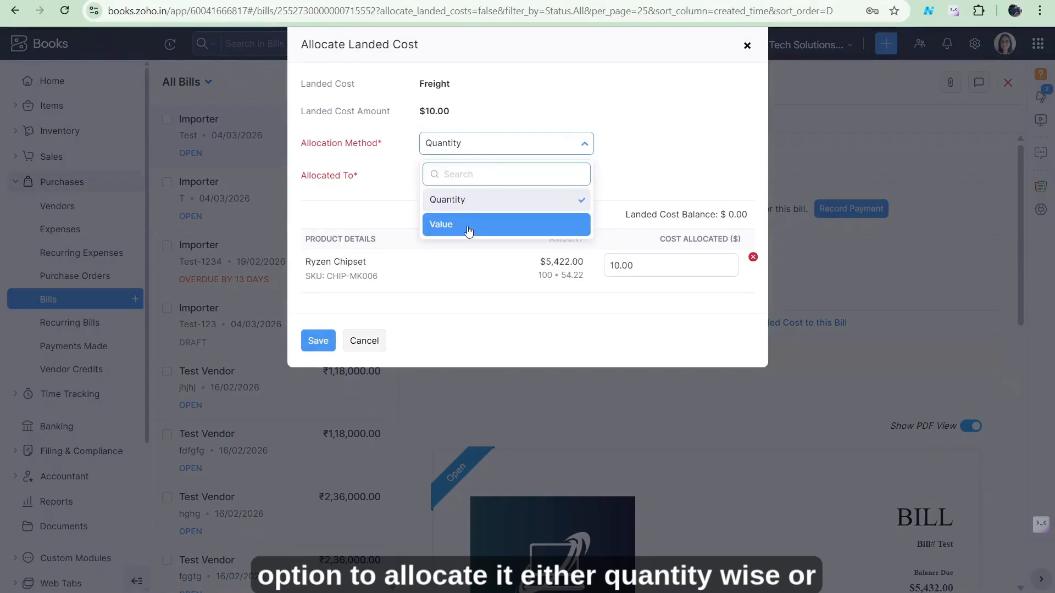
left_click(469, 225)
left_click(467, 153)
left_click(469, 201)
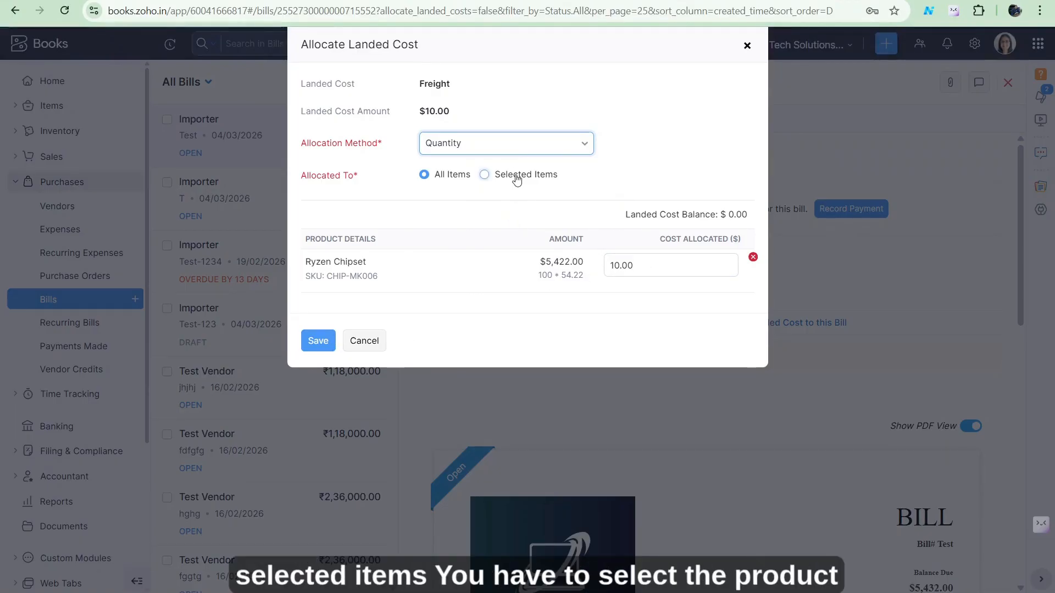
Allocate the Freight cost to selected items only, choosing Ryzen Chipset, and save the allocation.
left_click(484, 174)
left_click(386, 272)
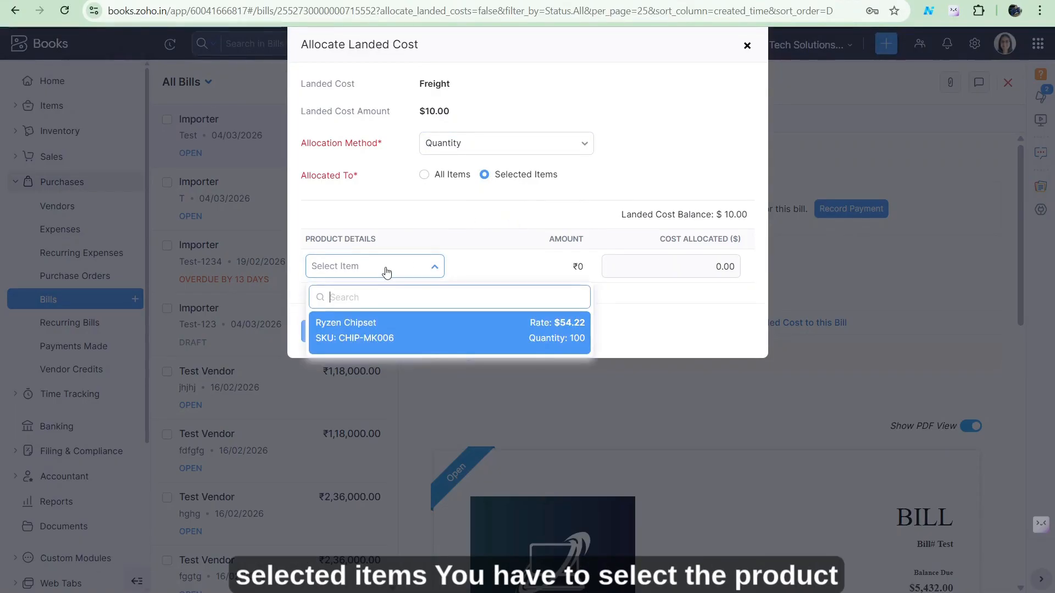
left_click(391, 335)
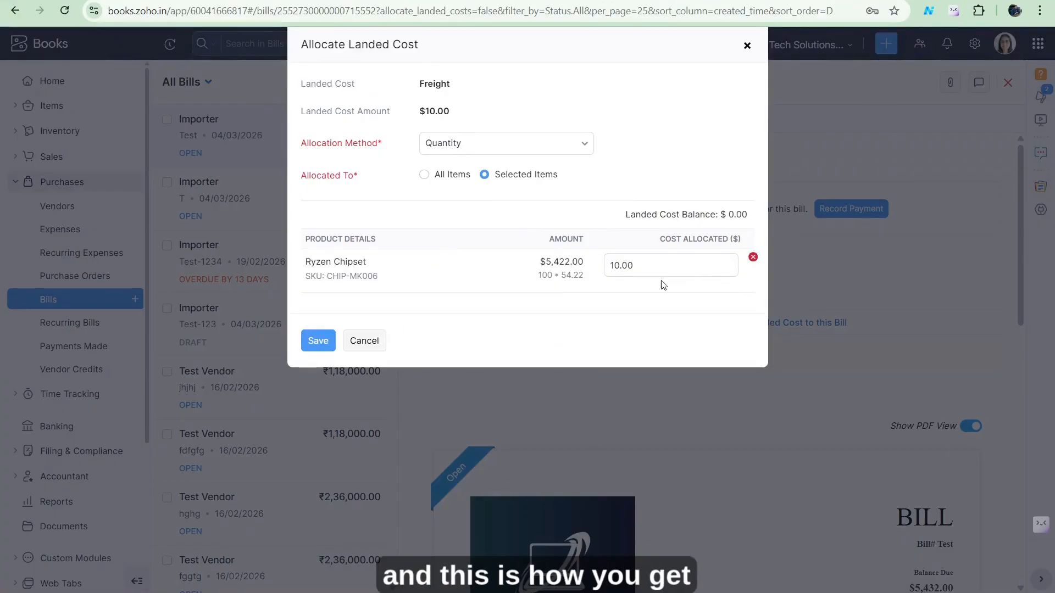
left_click(325, 342)
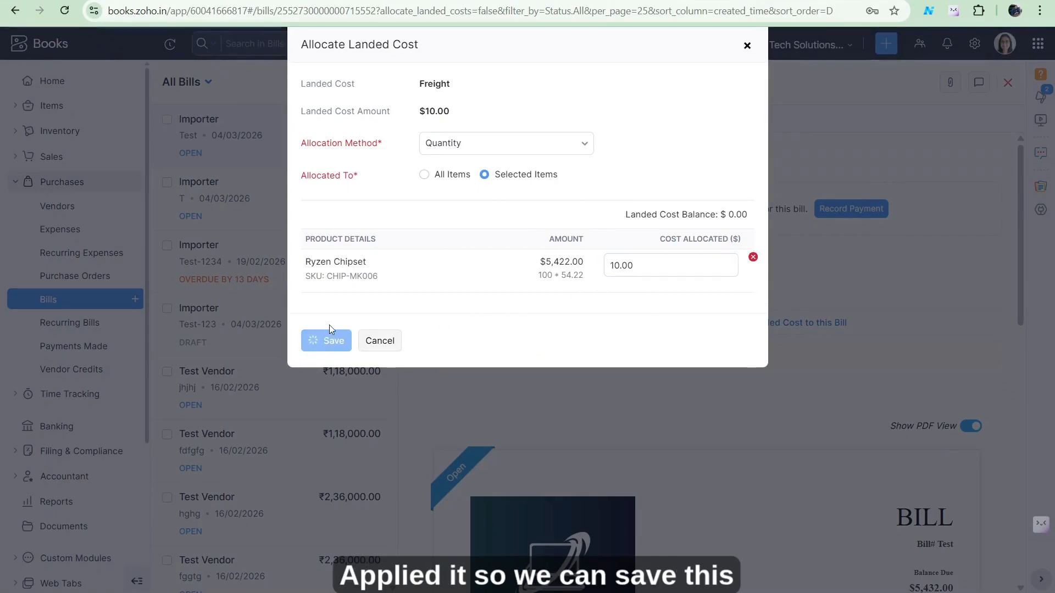